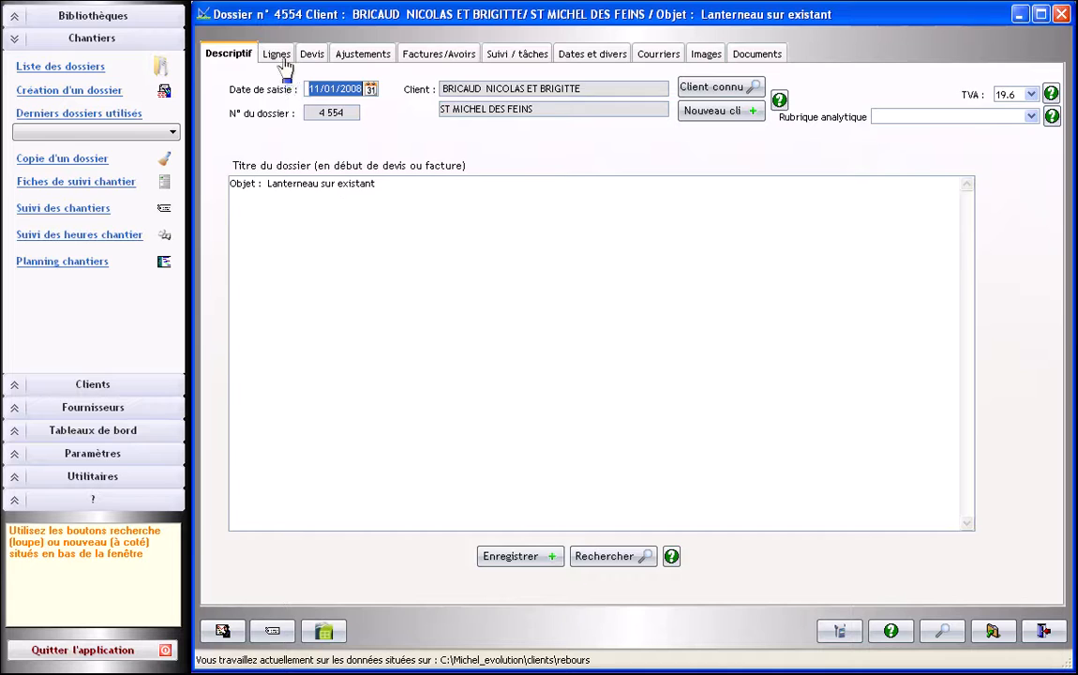
Review the dossier's line items and quote settings, and preview the printed quote from start to end before closing the preview
left_click(279, 58)
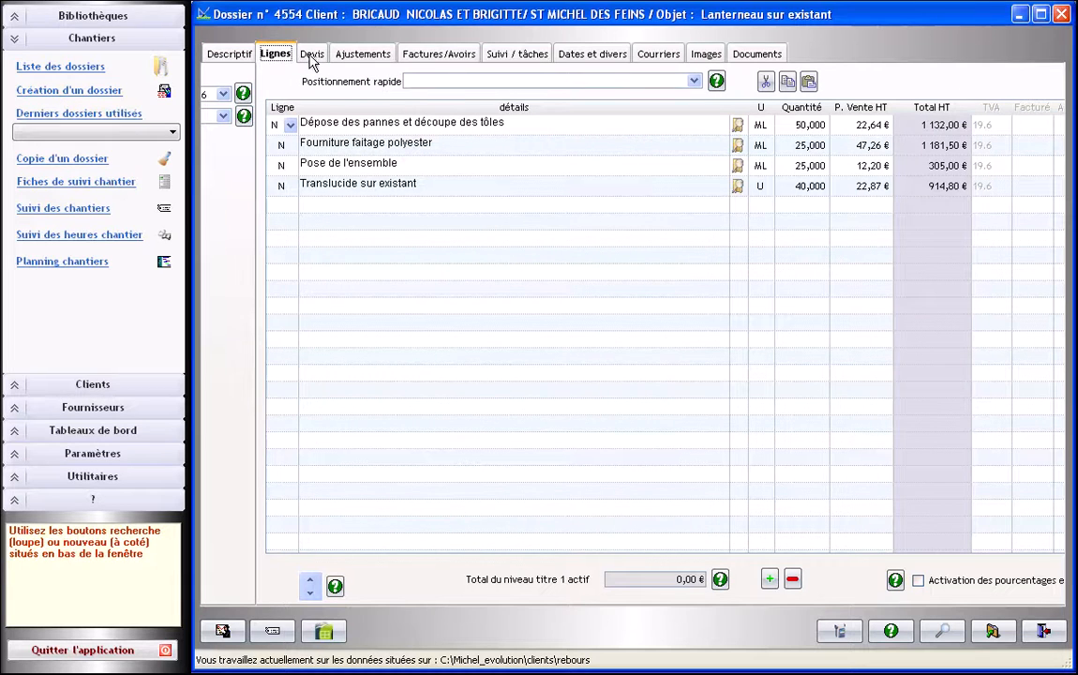
left_click(311, 58)
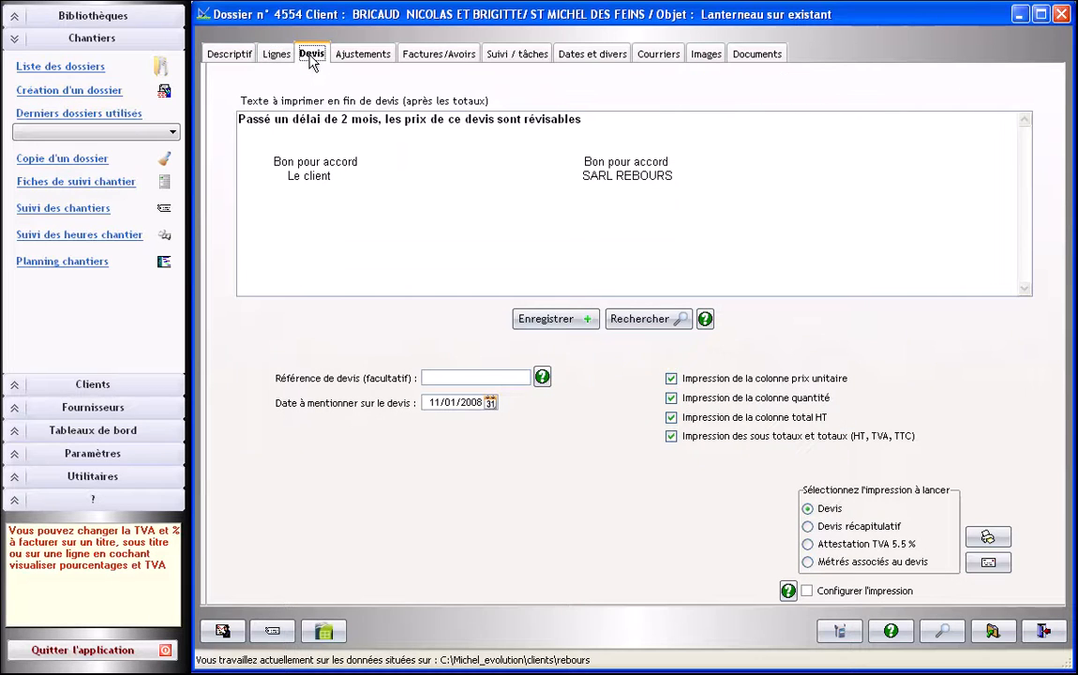
left_click(988, 536)
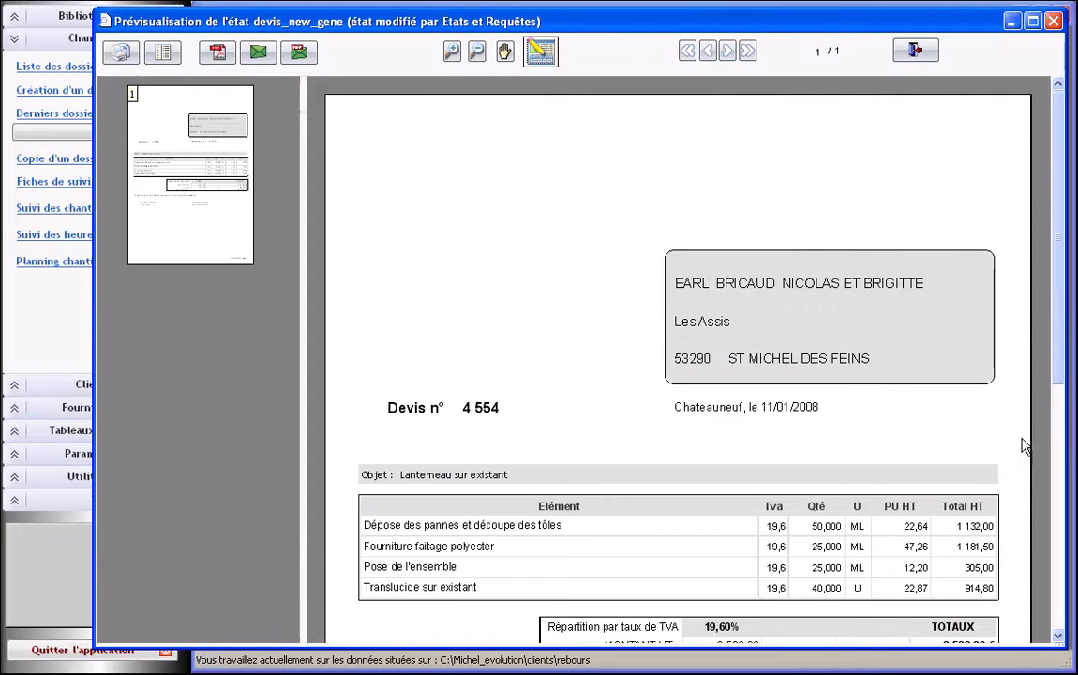
scroll(1058, 338, "down", 5)
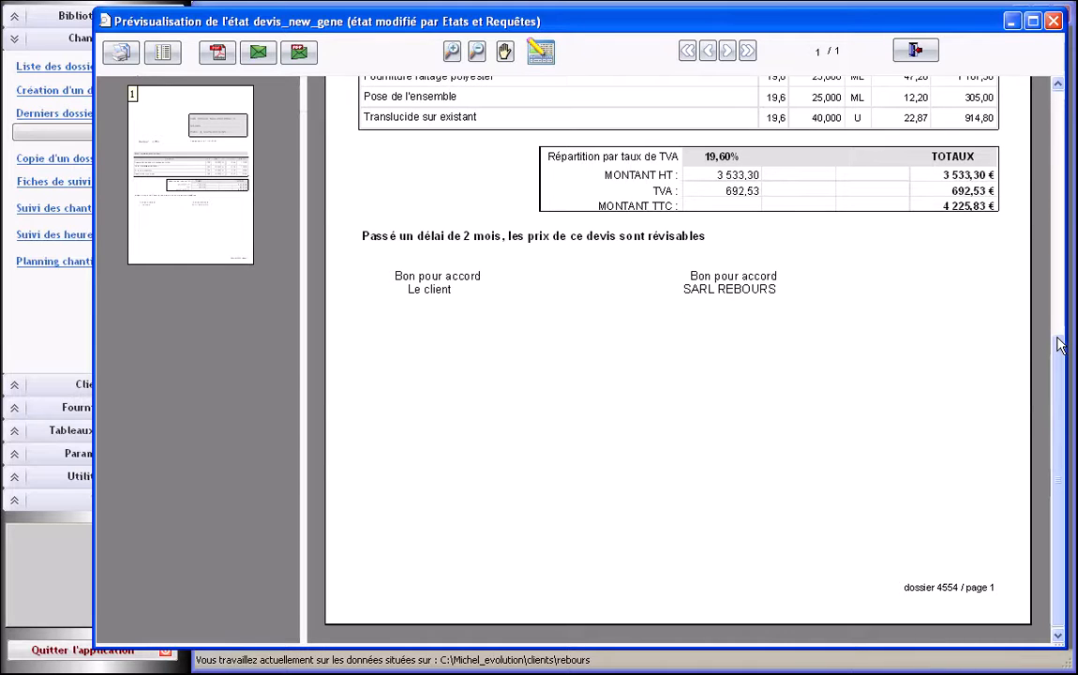
scroll(1059, 574, "up", 5)
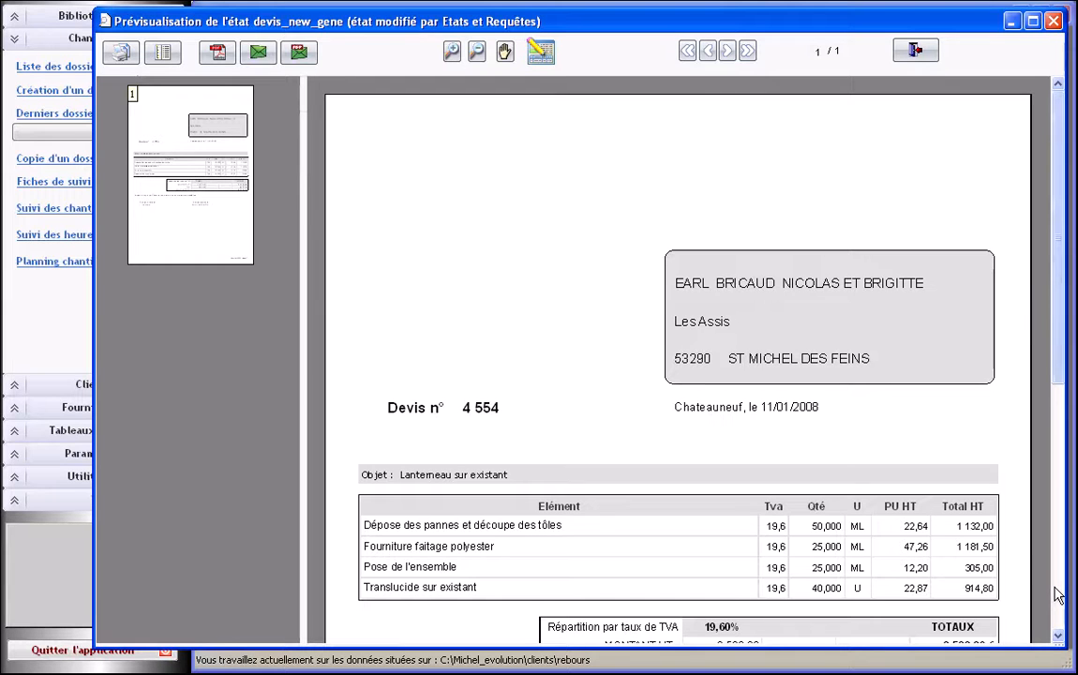
left_click(915, 54)
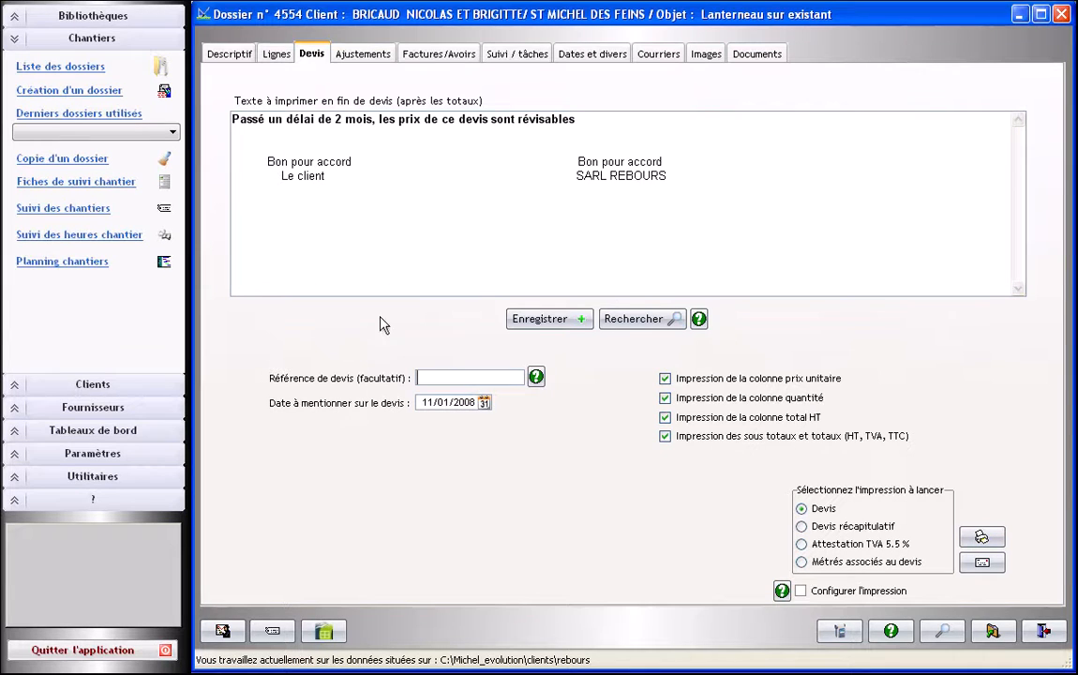
In the text and logo print parameters, load logo_cfd.JPG from the Bureau folder as the square logo for documents
left_click(105, 455)
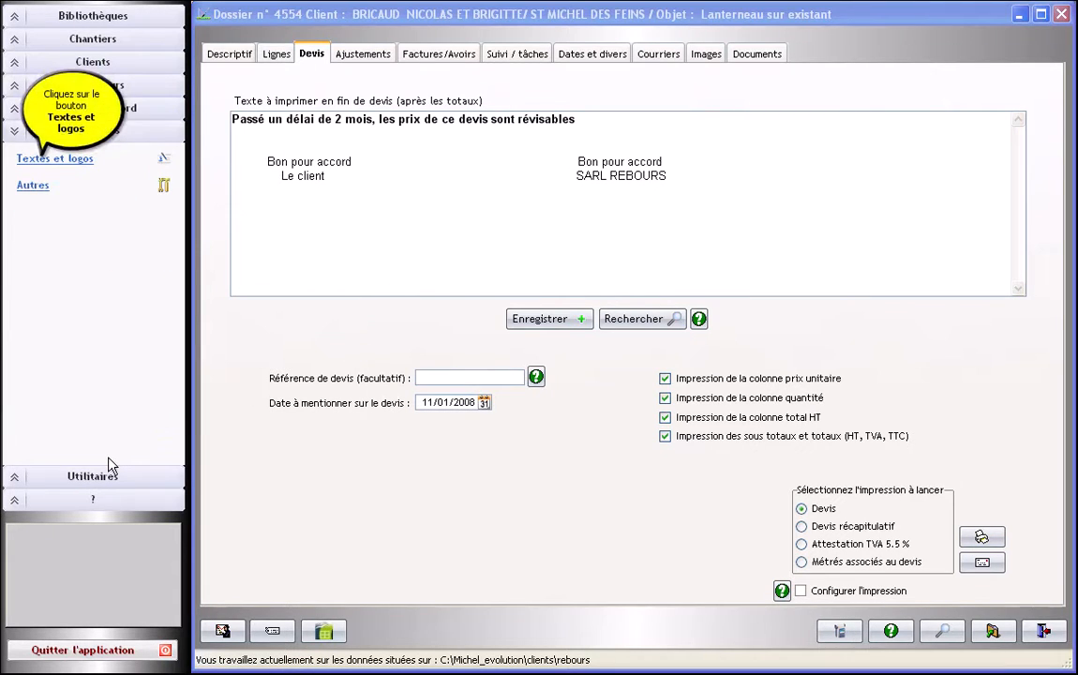
left_click(47, 161)
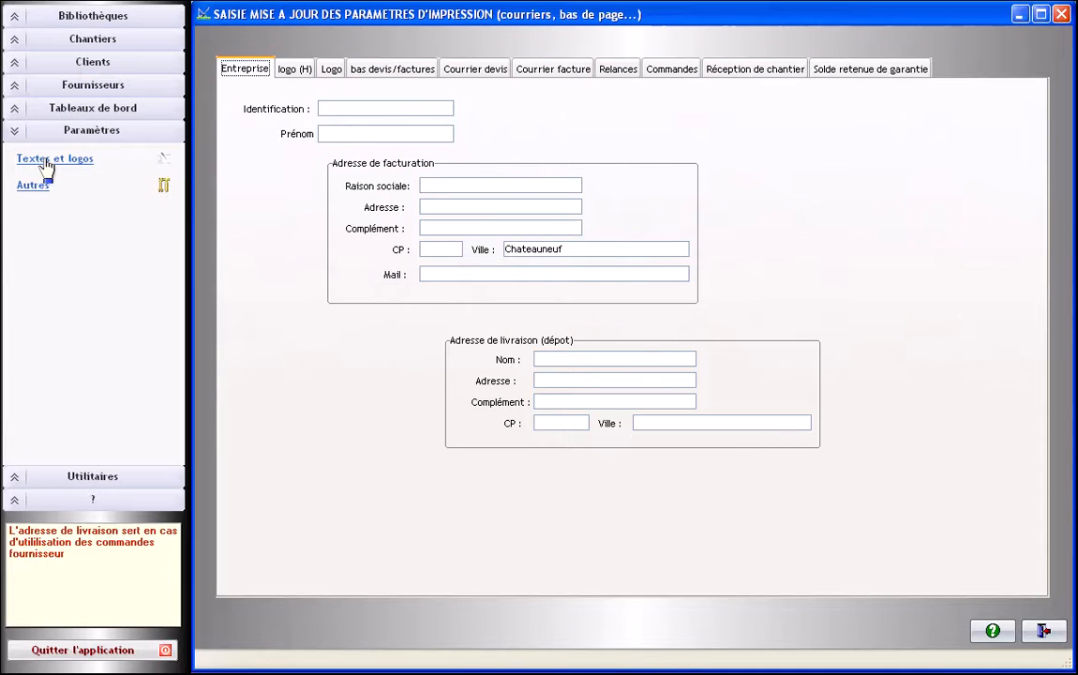
left_click(297, 72)
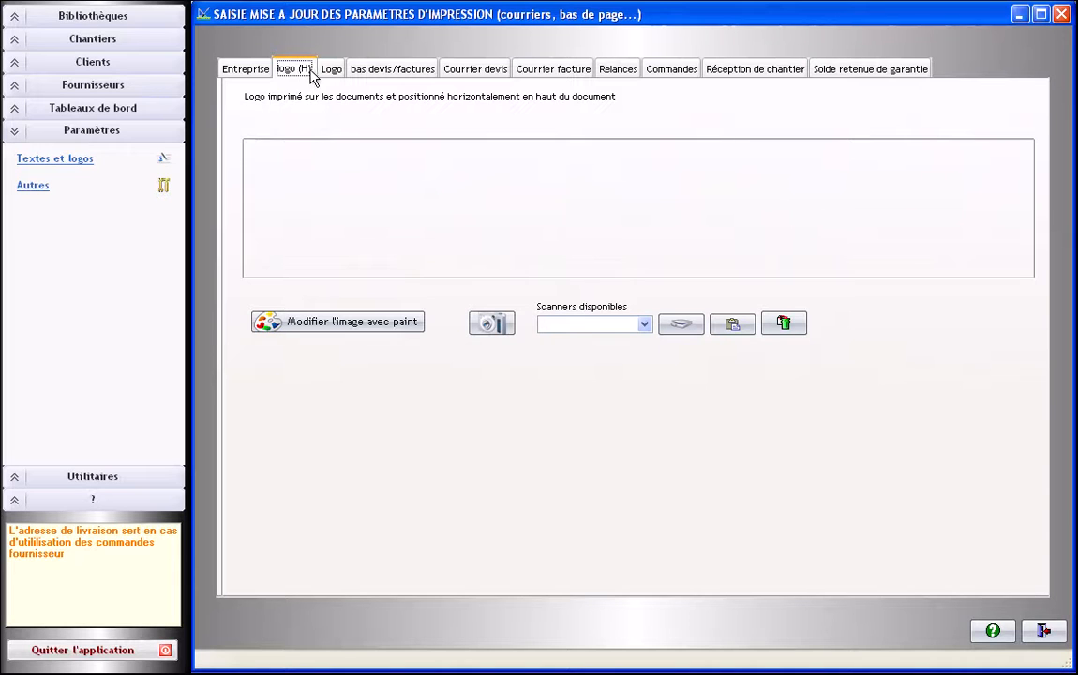
left_click(328, 75)
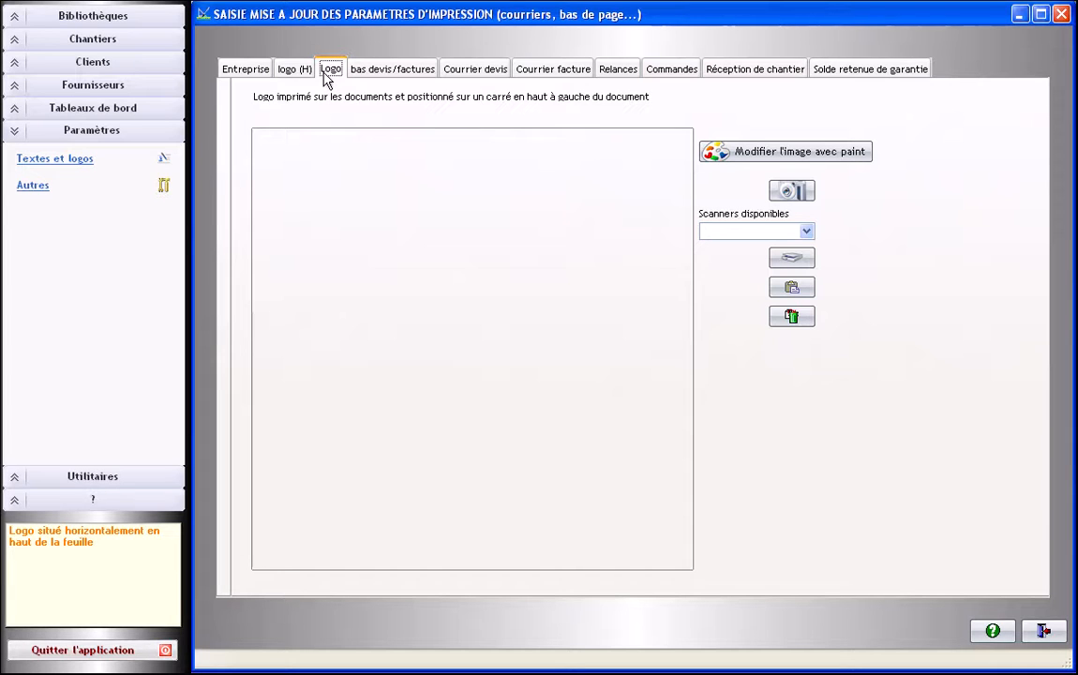
left_click(784, 193)
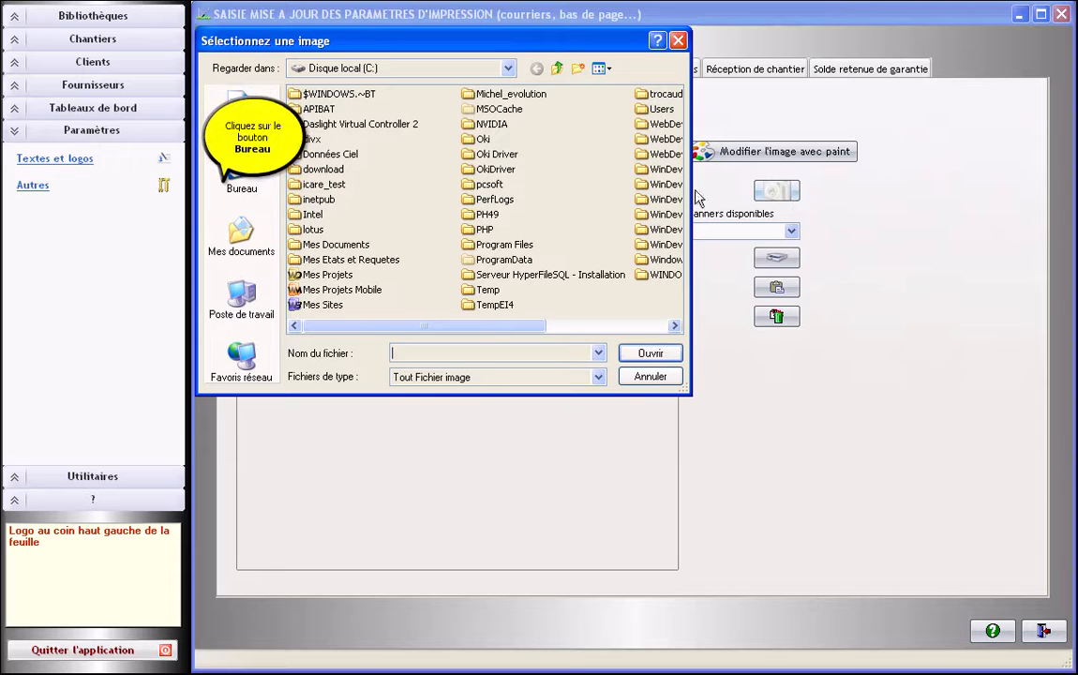
left_click(235, 186)
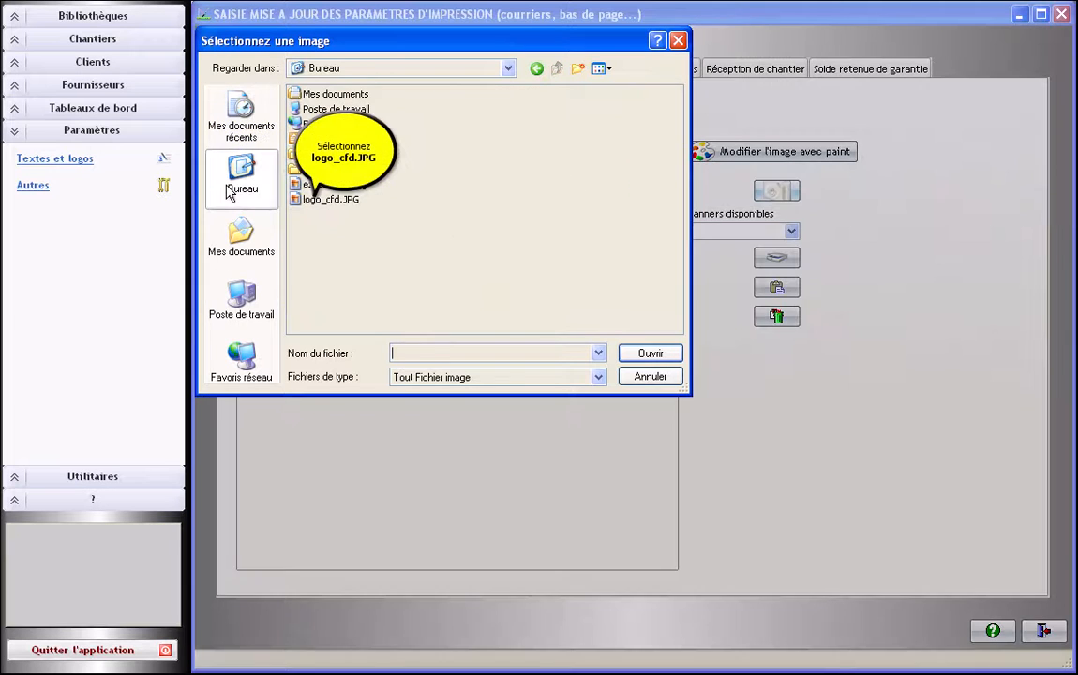
double_click(330, 199)
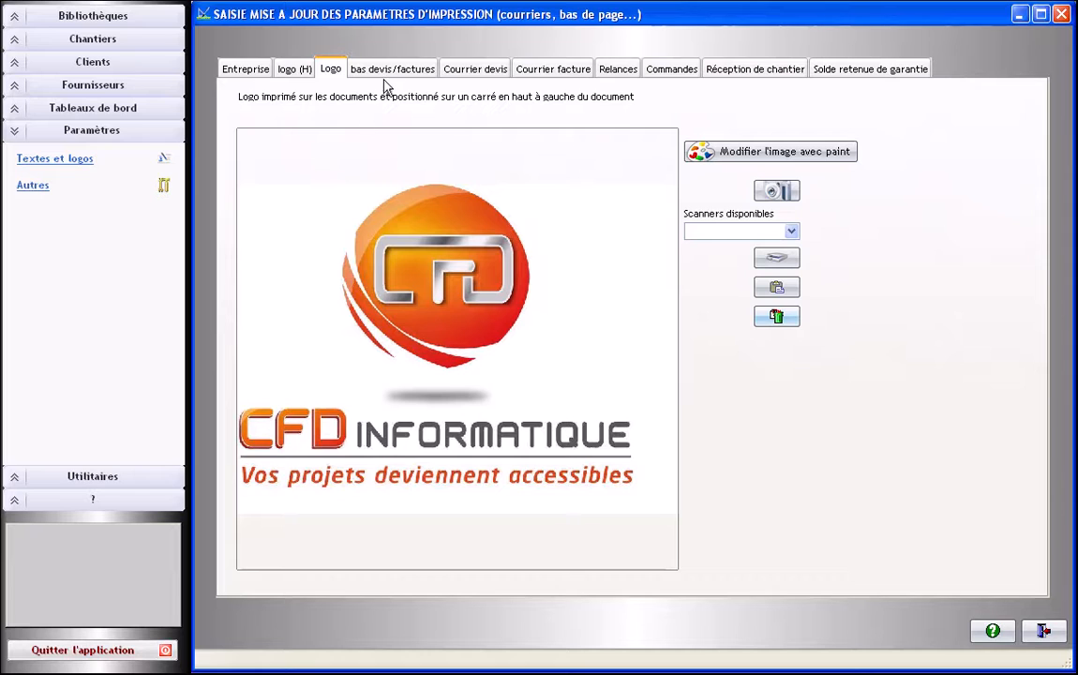
Enter "SARL au capital de ...." as the text printed at the foot of every quote page
left_click(391, 73)
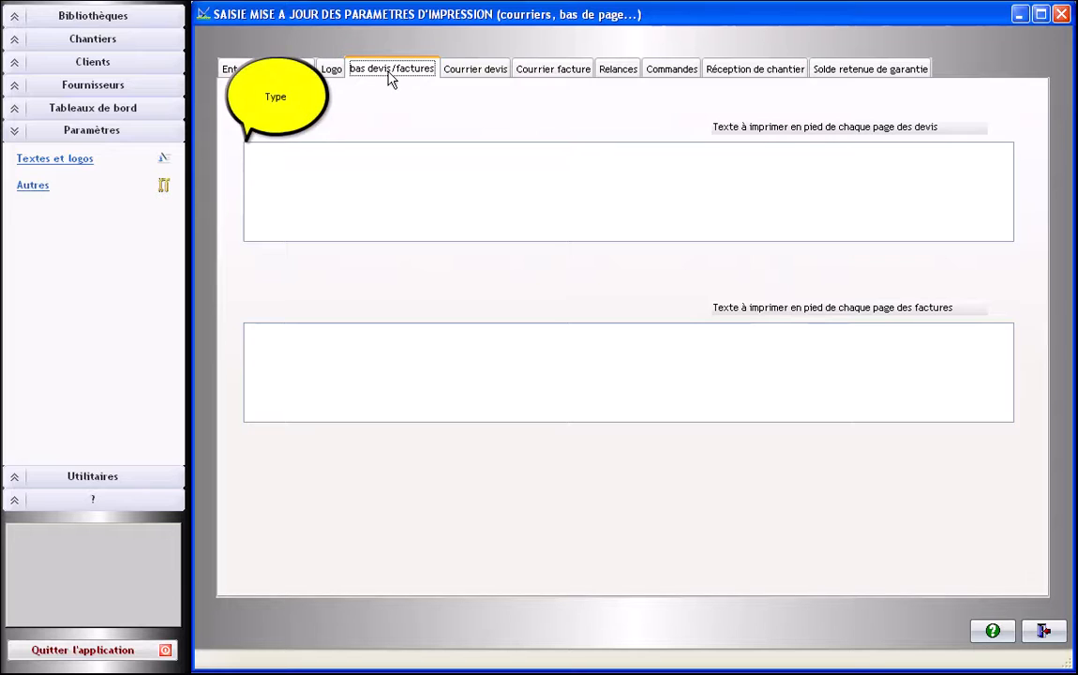
type("SARL au")
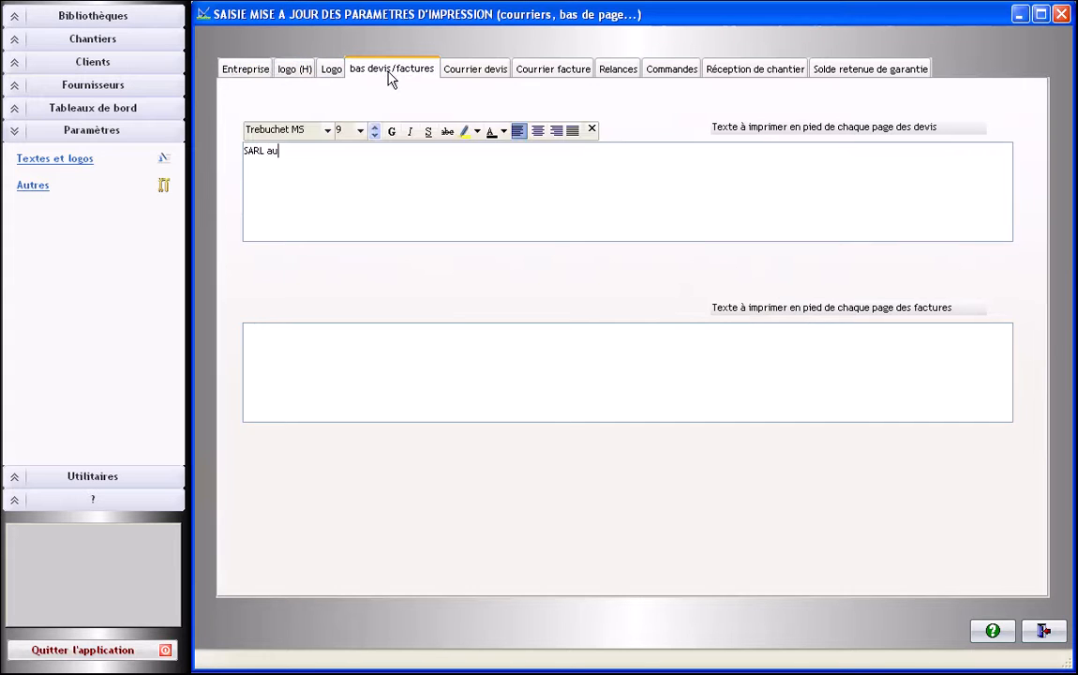
type(" capital de ....")
Centre the quote footer text, colour it red, and close the print parameters
triple_click(369, 158)
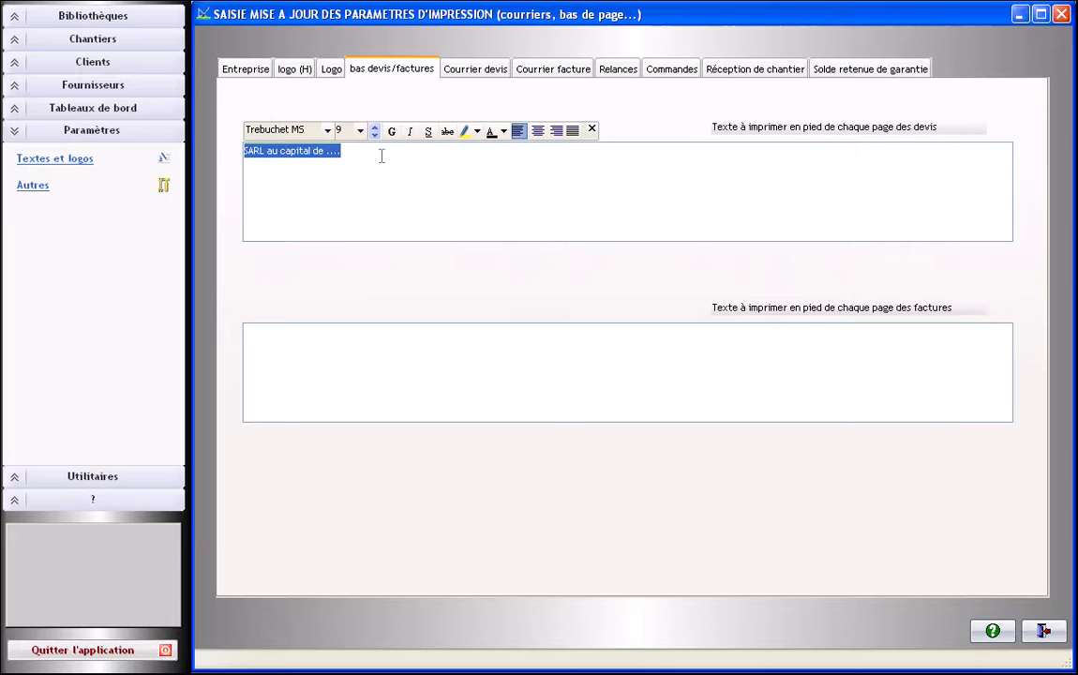
left_click(538, 131)
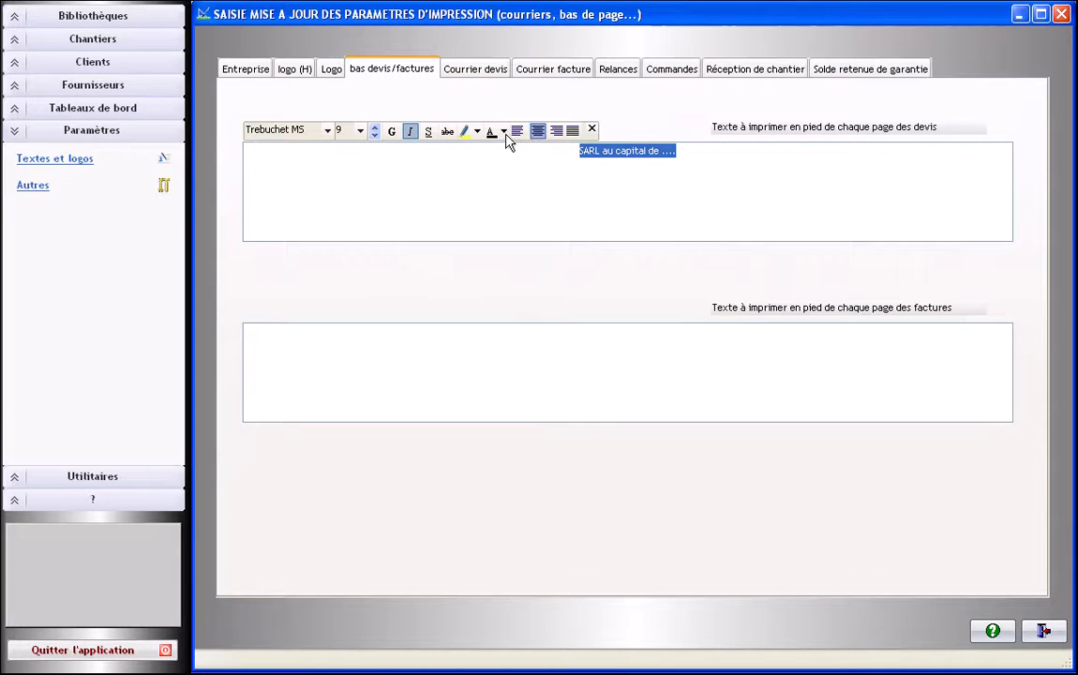
left_click(504, 131)
left_click(501, 210)
left_click(608, 198)
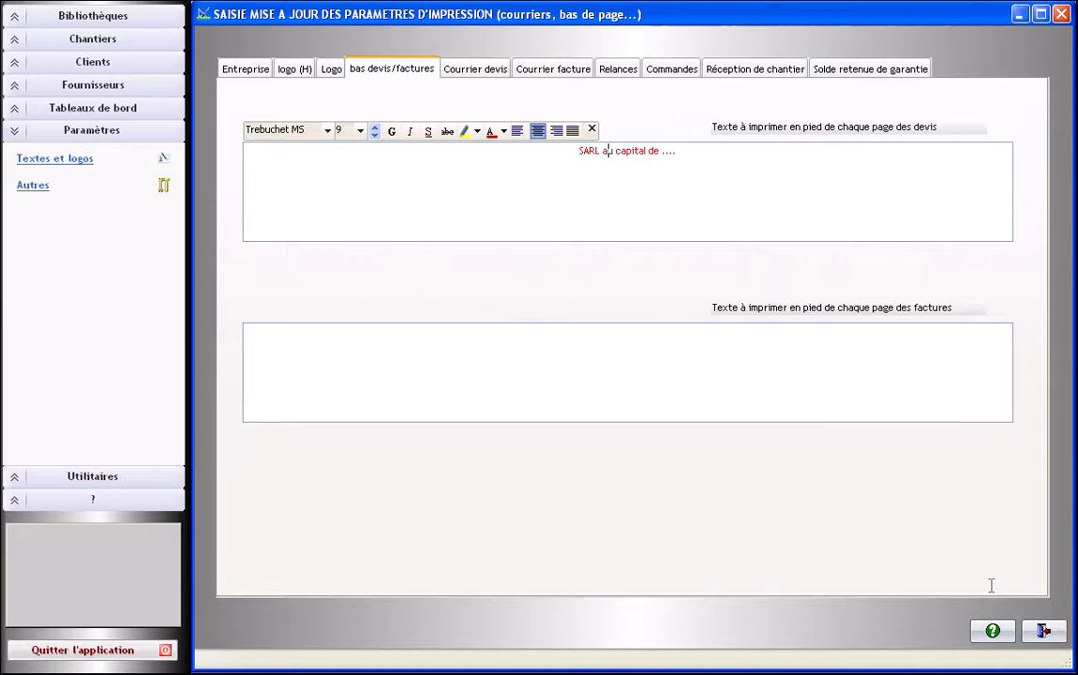
left_click(1043, 631)
Preview the quote again to check the logo in the header and the company text in the footer
left_click(981, 536)
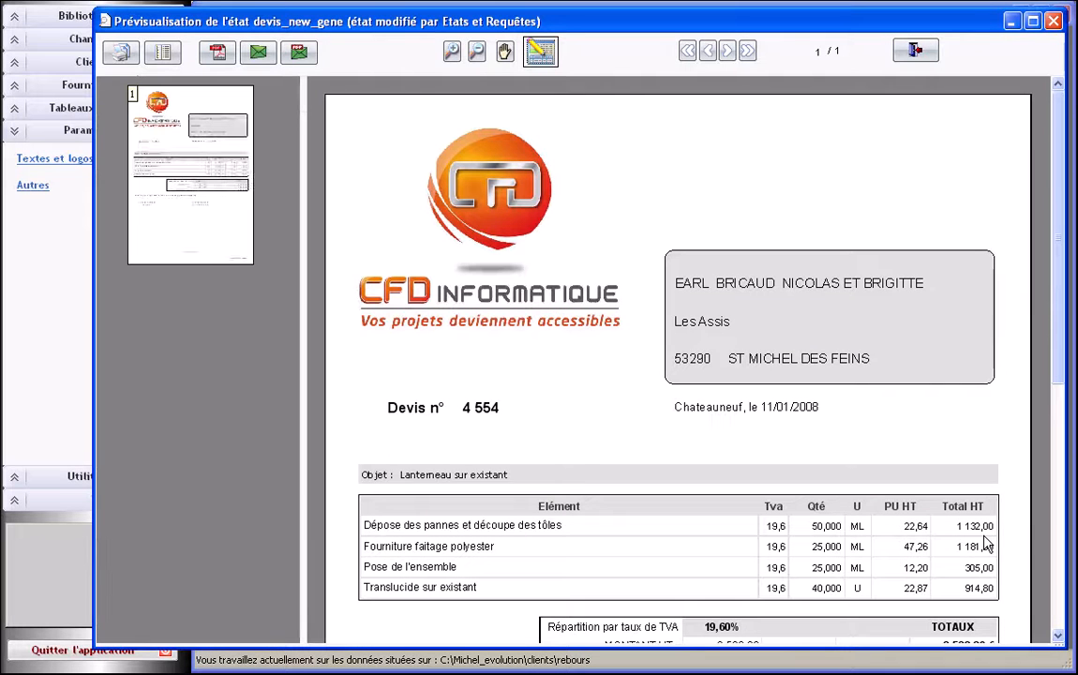
scroll(1055, 284, "down", 5)
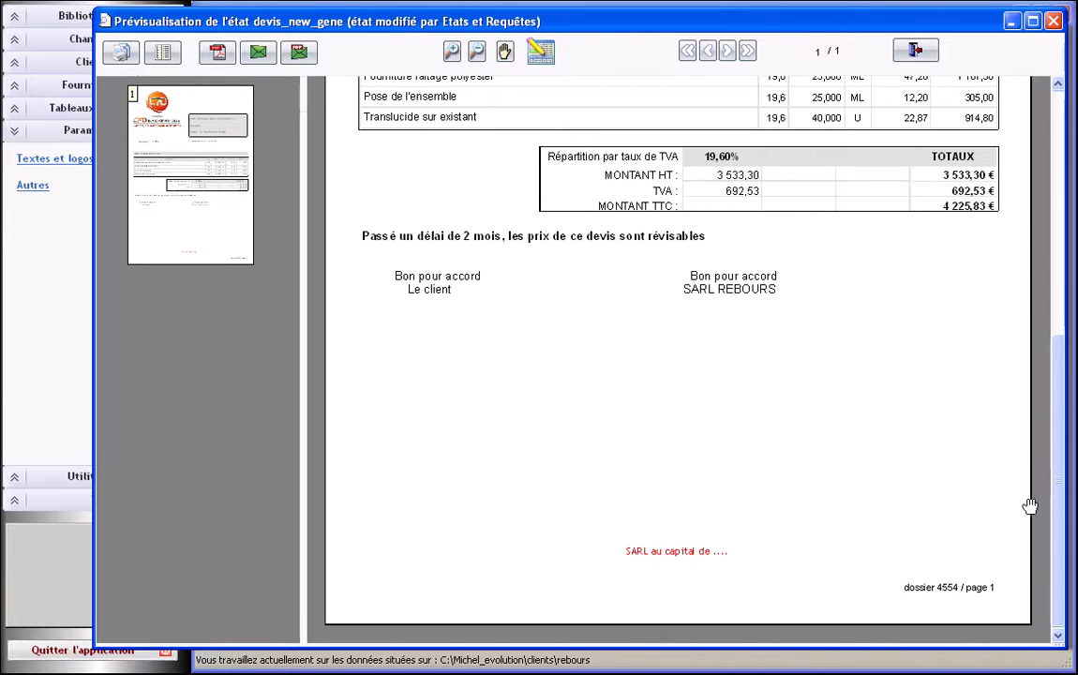
scroll(1057, 515, "up", 5)
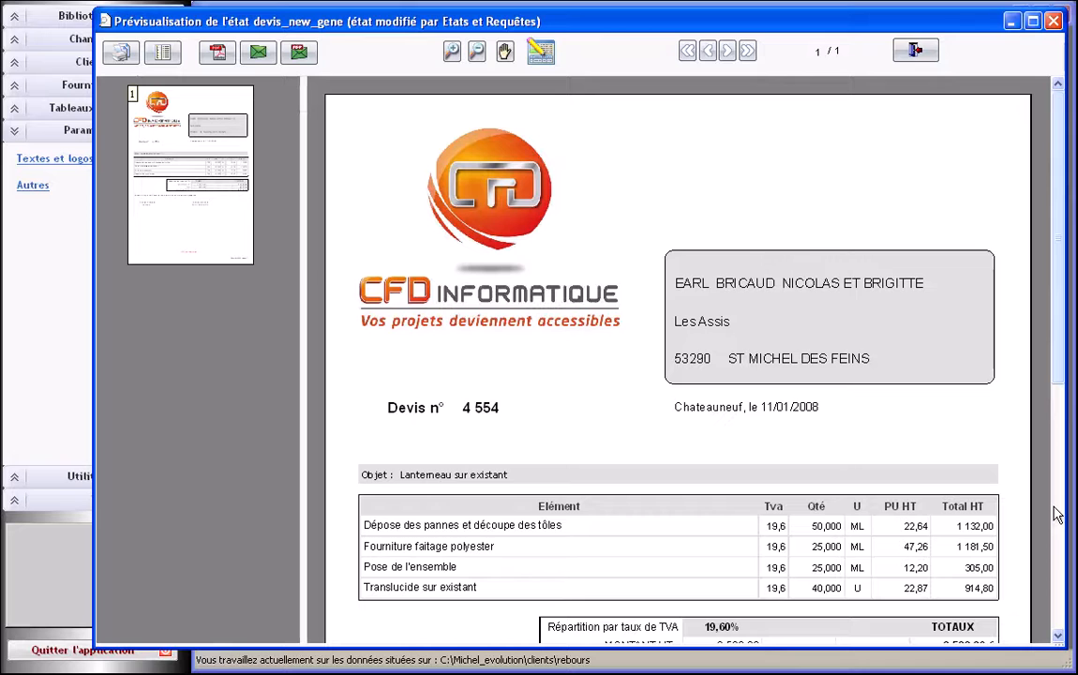
Open the quote report in the Etats et Requêtes editor and show the style settings of the client address frame
left_click(541, 54)
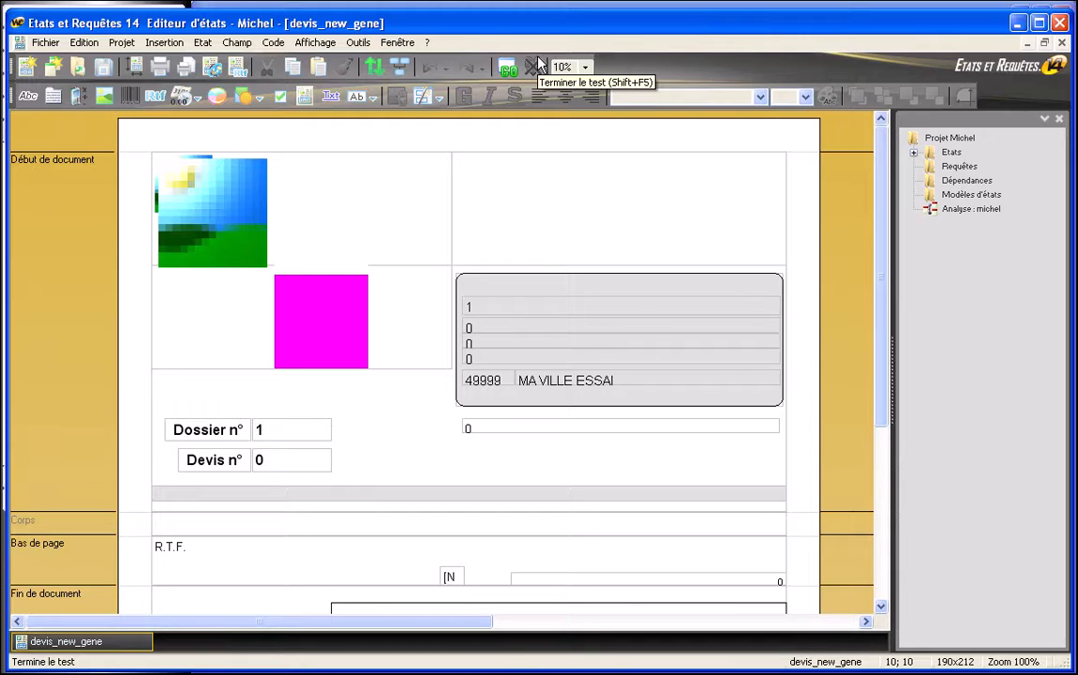
left_click(609, 291)
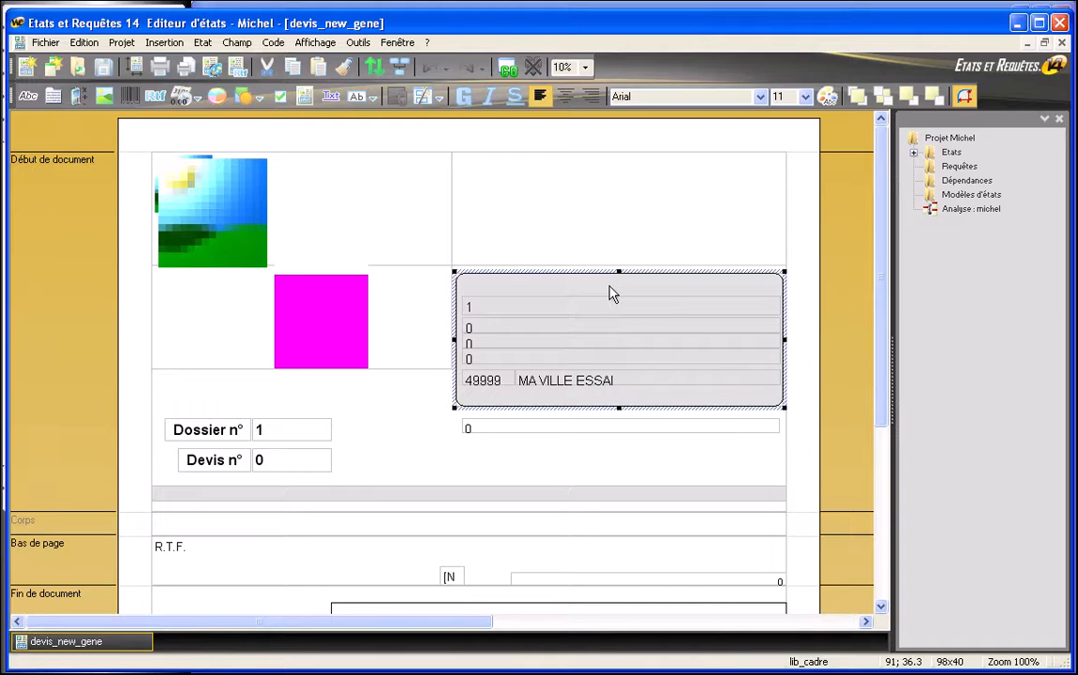
right_click(541, 405)
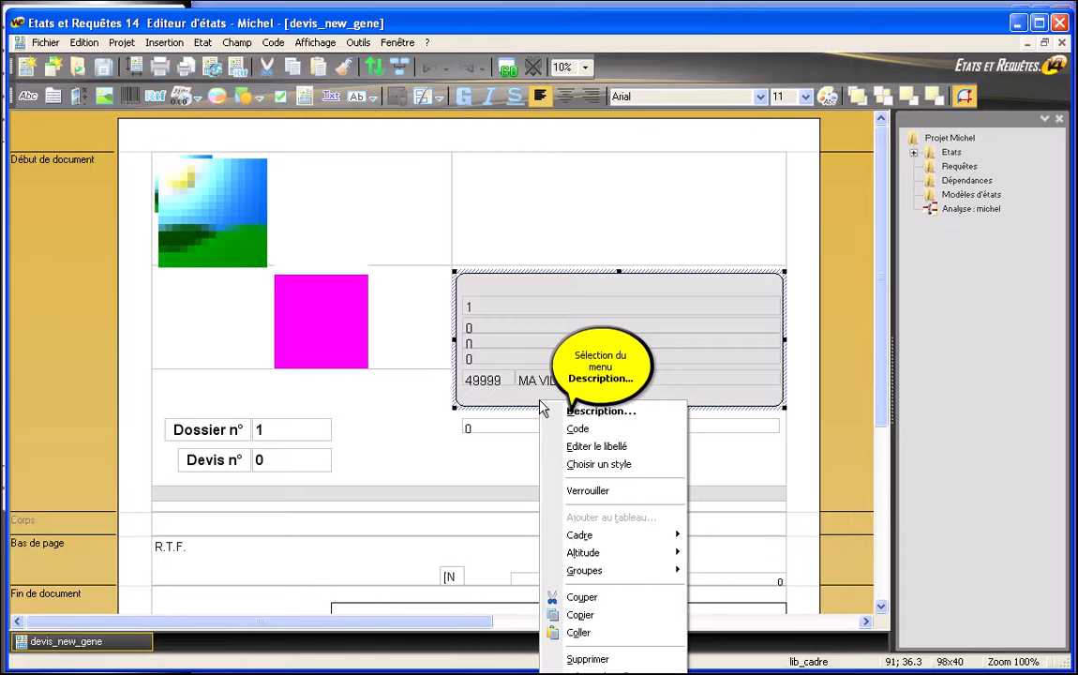
left_click(568, 410)
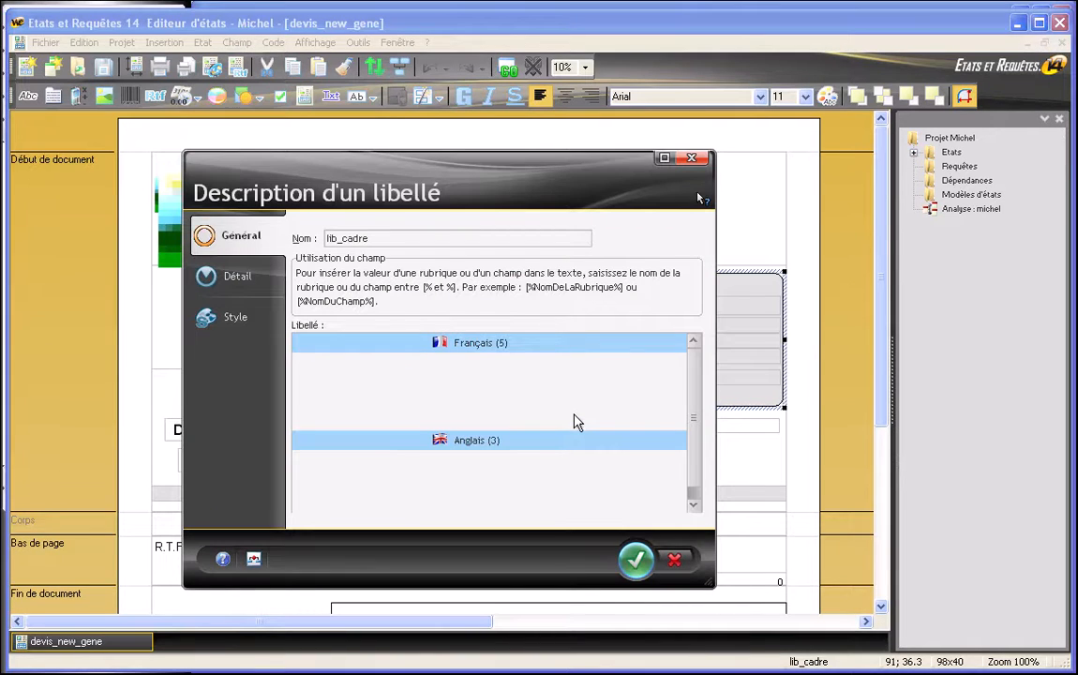
left_click(225, 318)
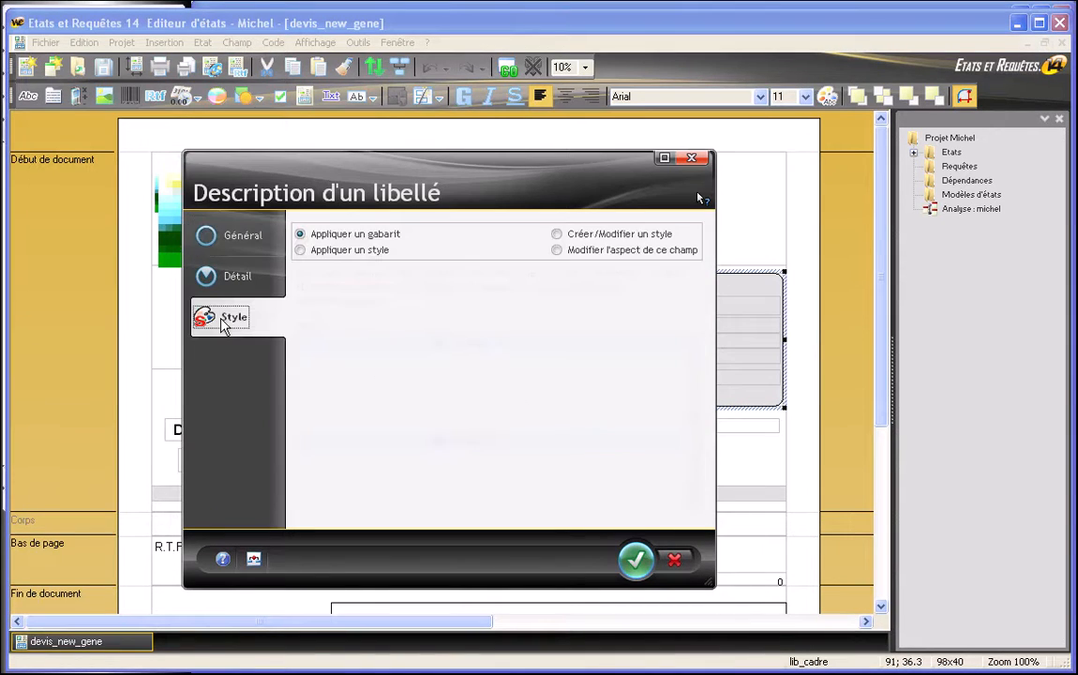
Modify only this field's appearance, setting the address frame's background colour to a light orange from the colour chart
left_click(500, 398)
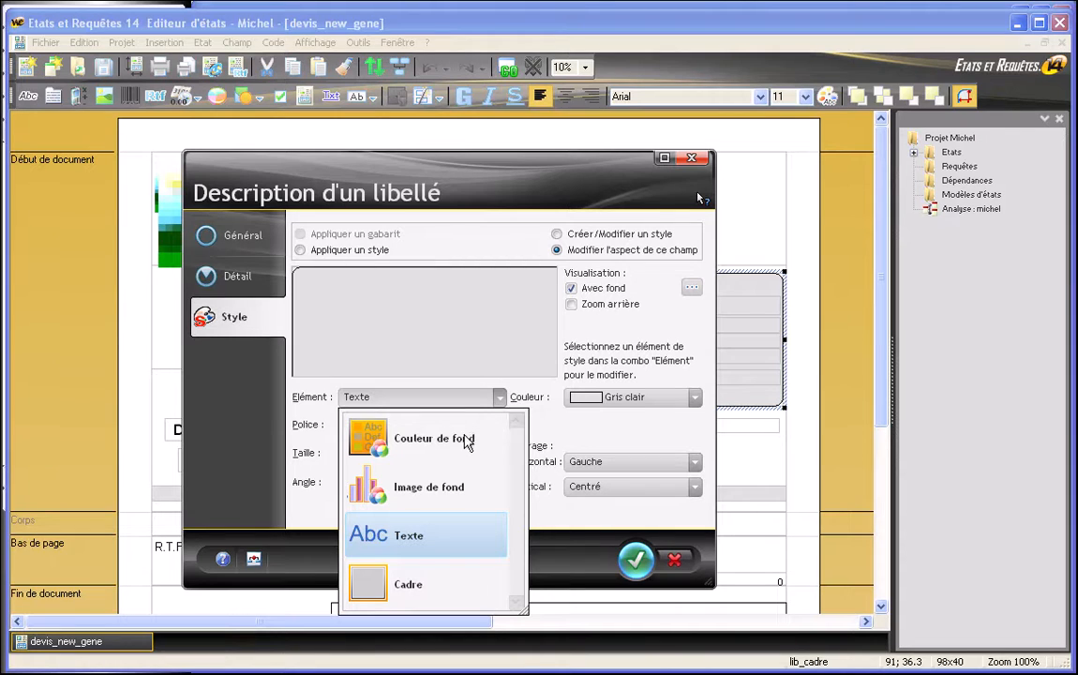
left_click(432, 438)
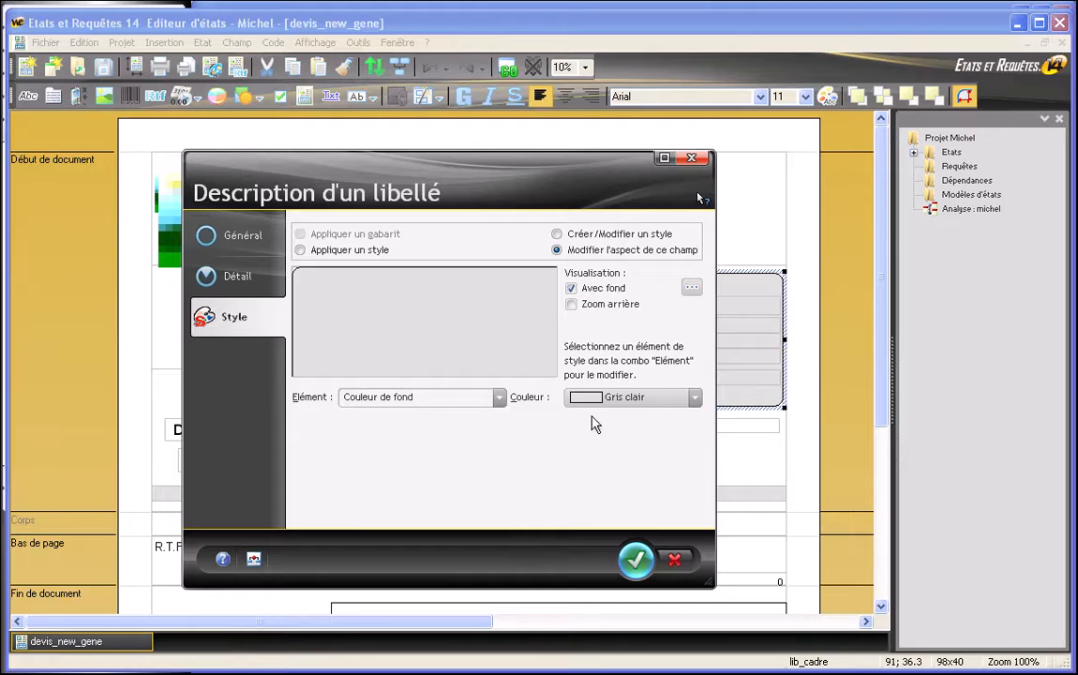
left_click(695, 397)
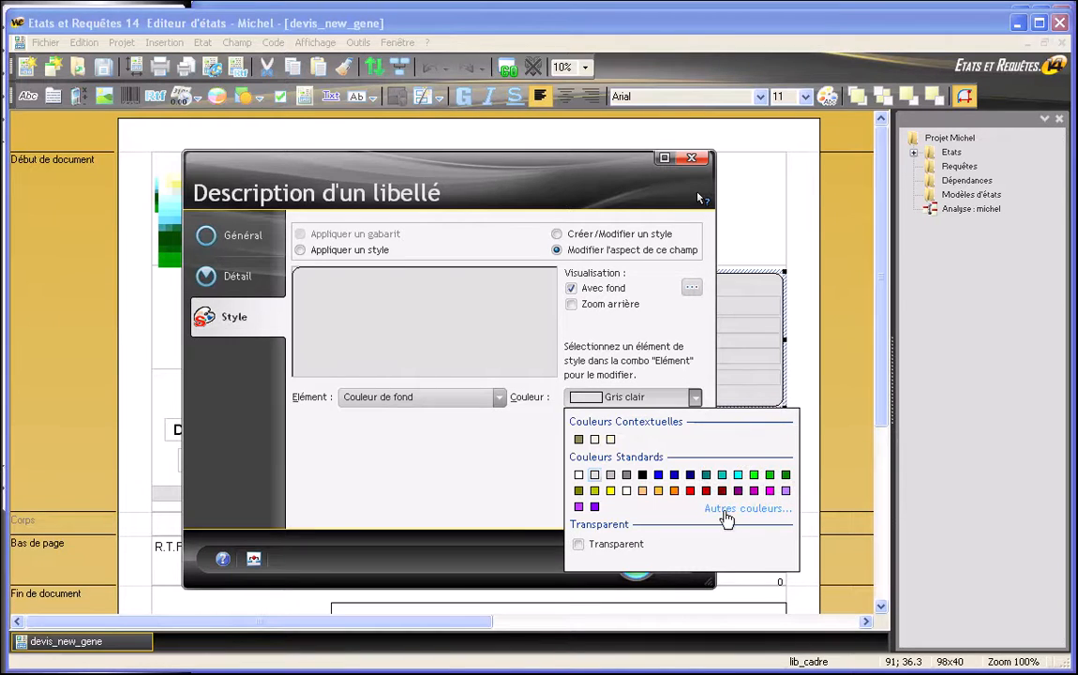
left_click(747, 508)
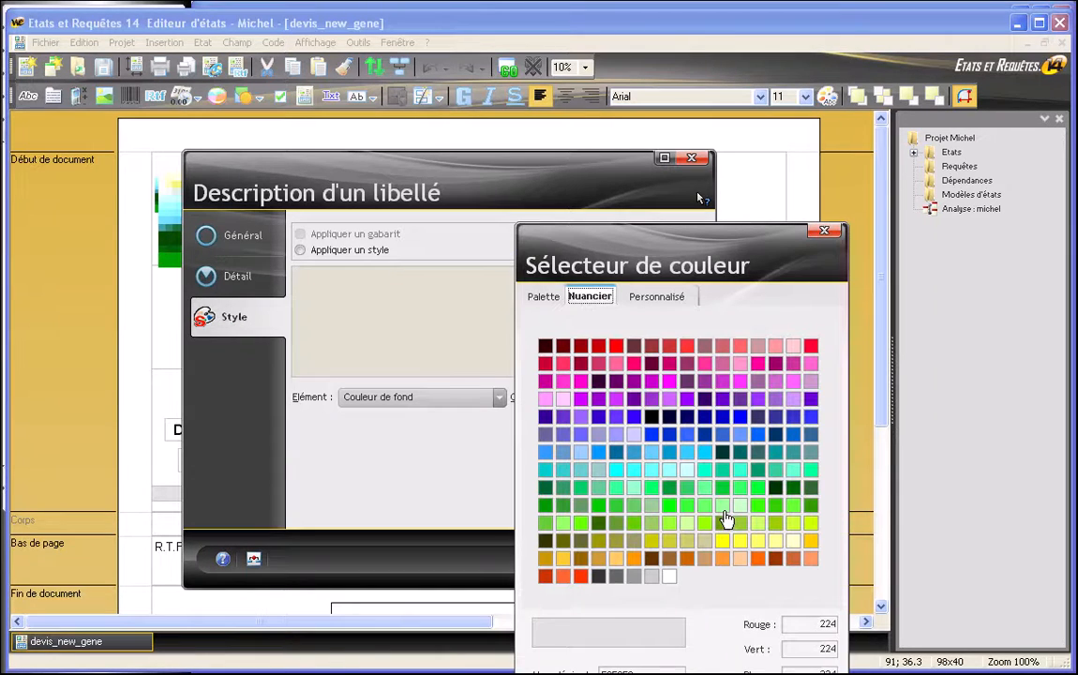
left_click(617, 559)
left_click(617, 561)
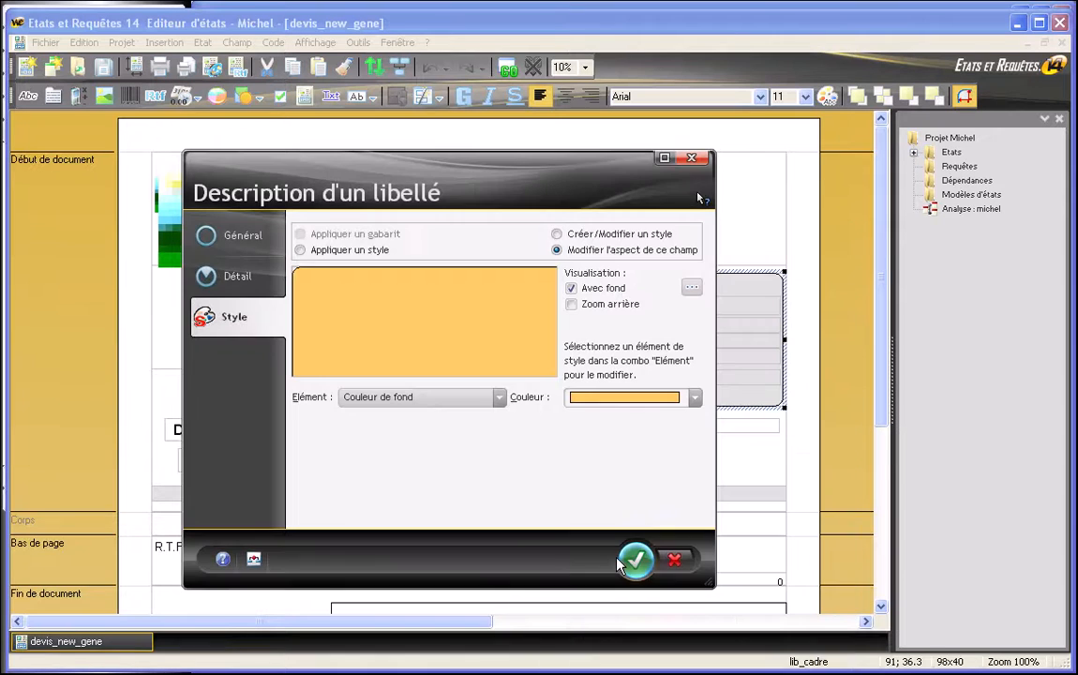
left_click(635, 561)
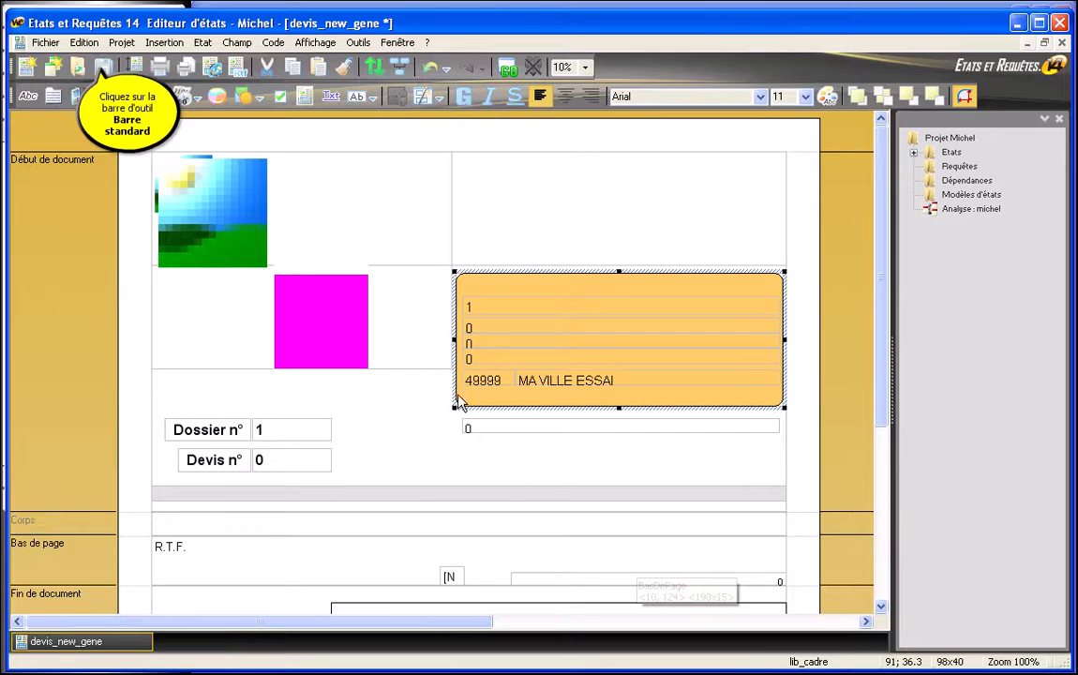
Save the edited report layout, leave the editor, and preview the quote with its new address frame
left_click(103, 69)
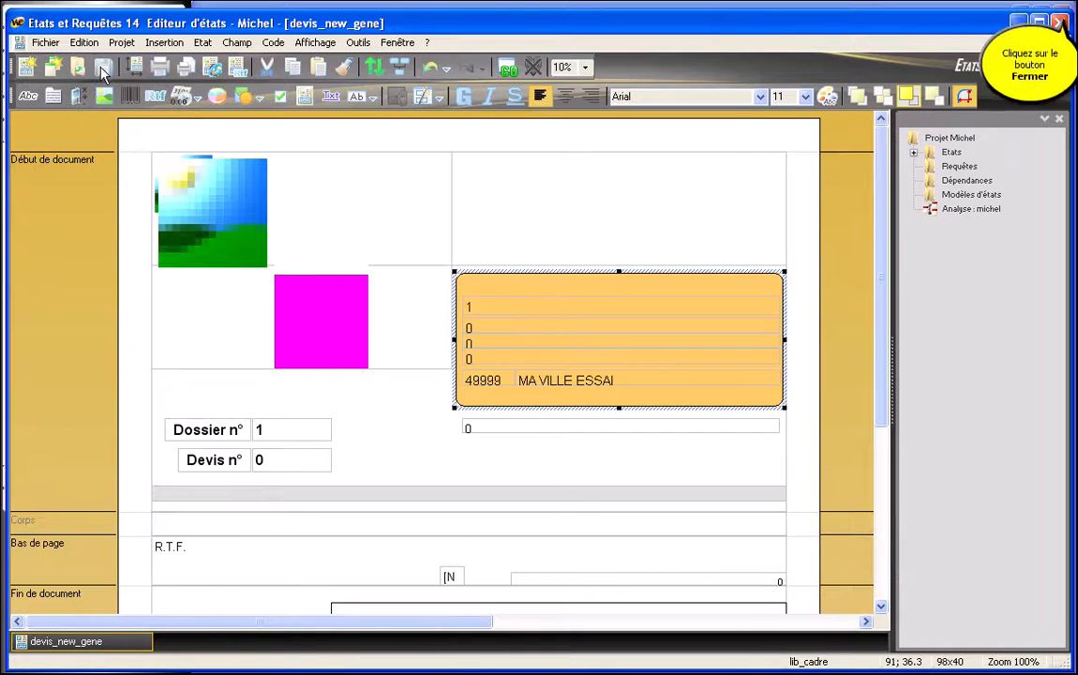
left_click(1062, 22)
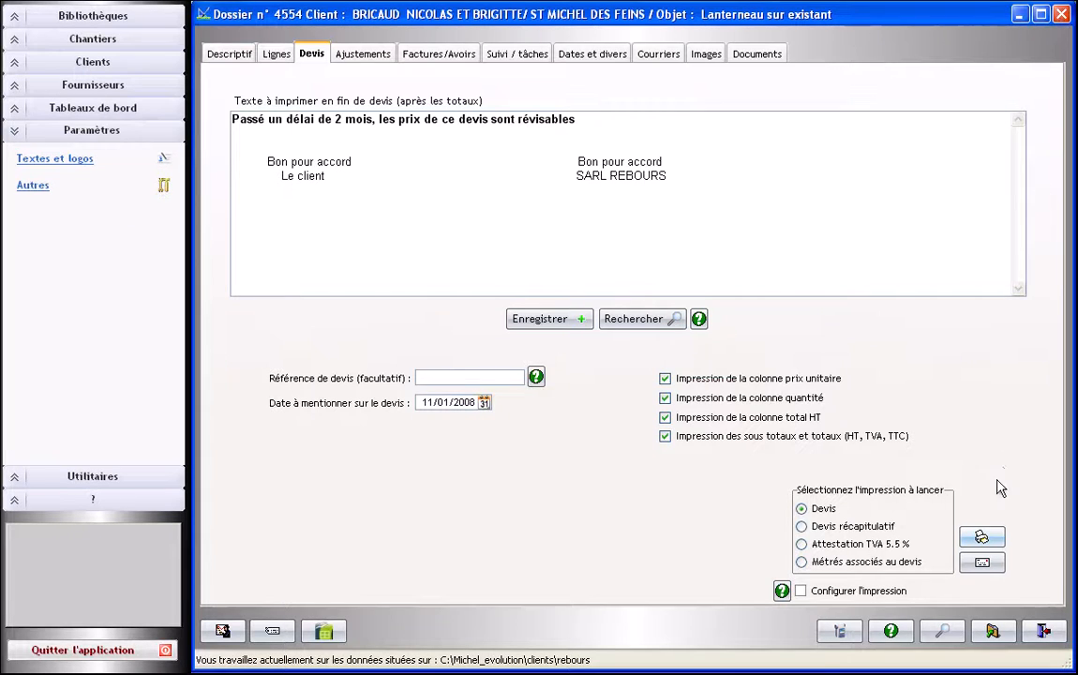
left_click(982, 539)
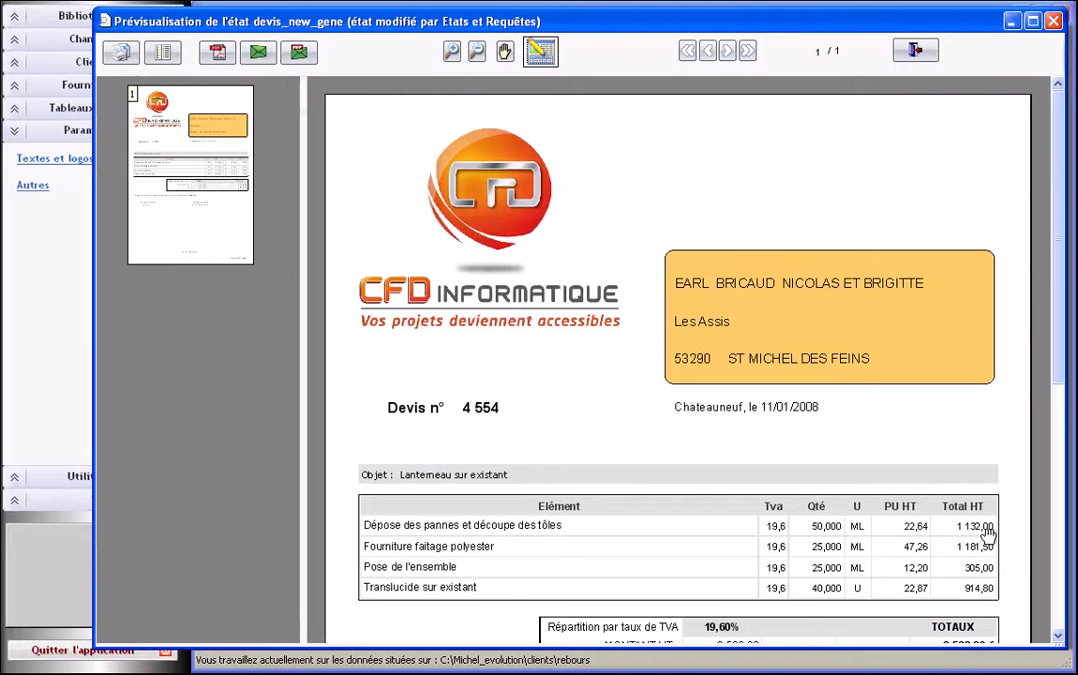